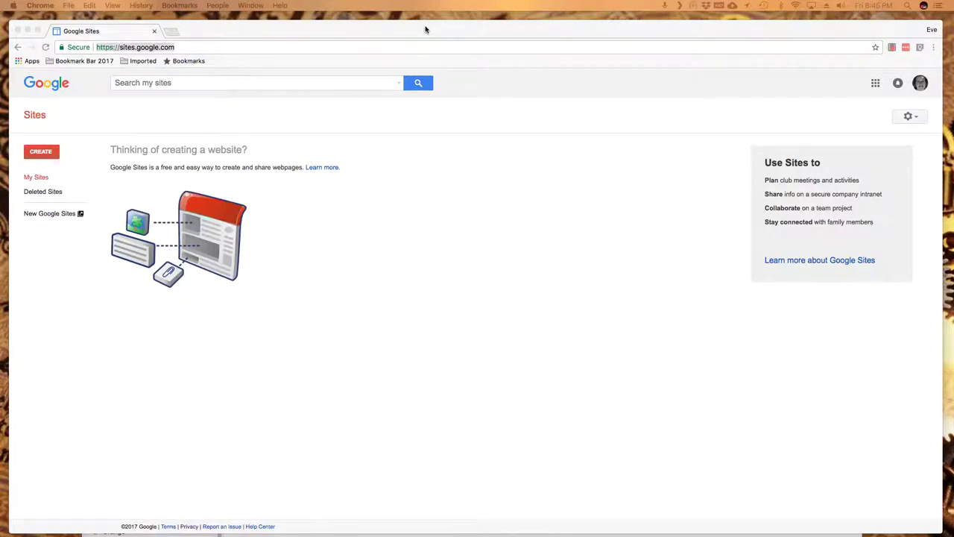
Create a new blank site in the new Google Sites
drag(425, 29, 420, 23)
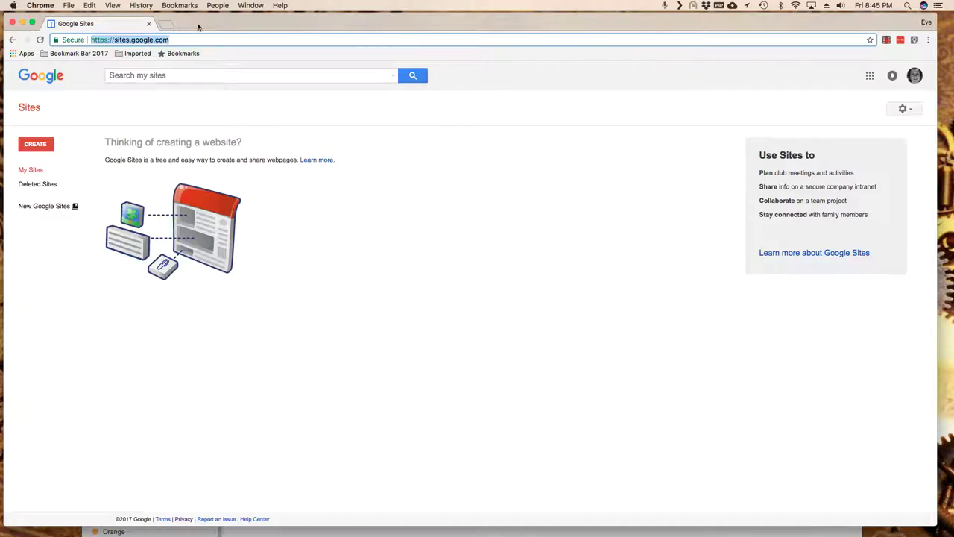
drag(201, 24, 199, 24)
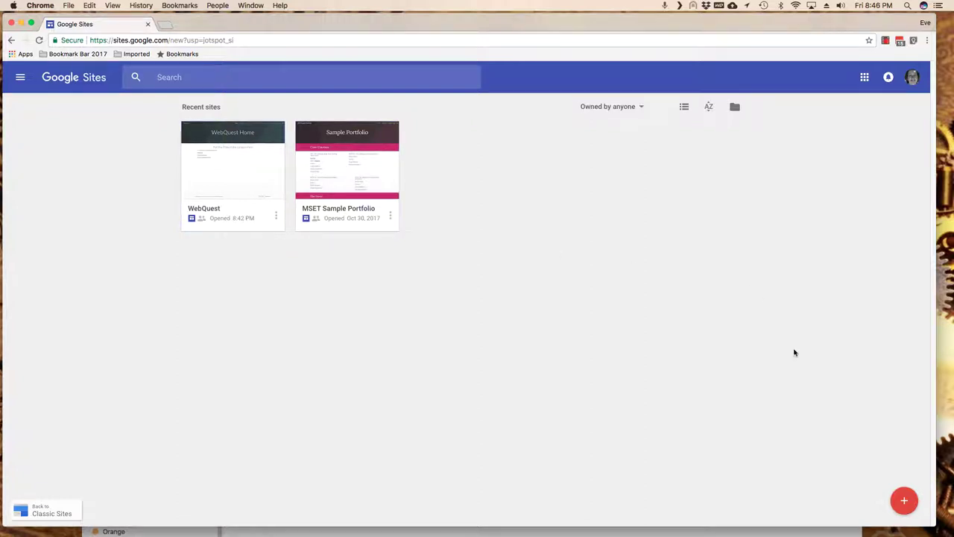
click(905, 501)
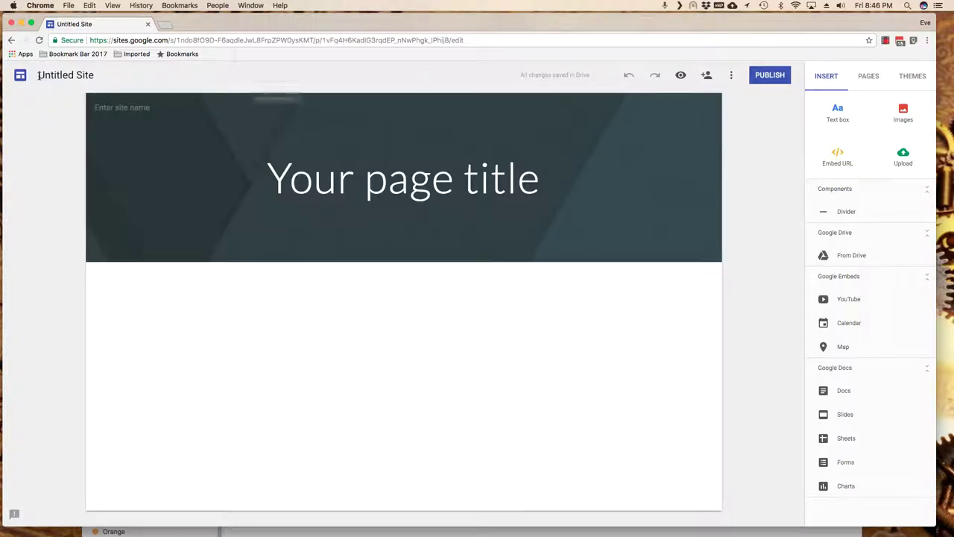
Rename the untitled site as Sample Site
drag(39, 75, 100, 77)
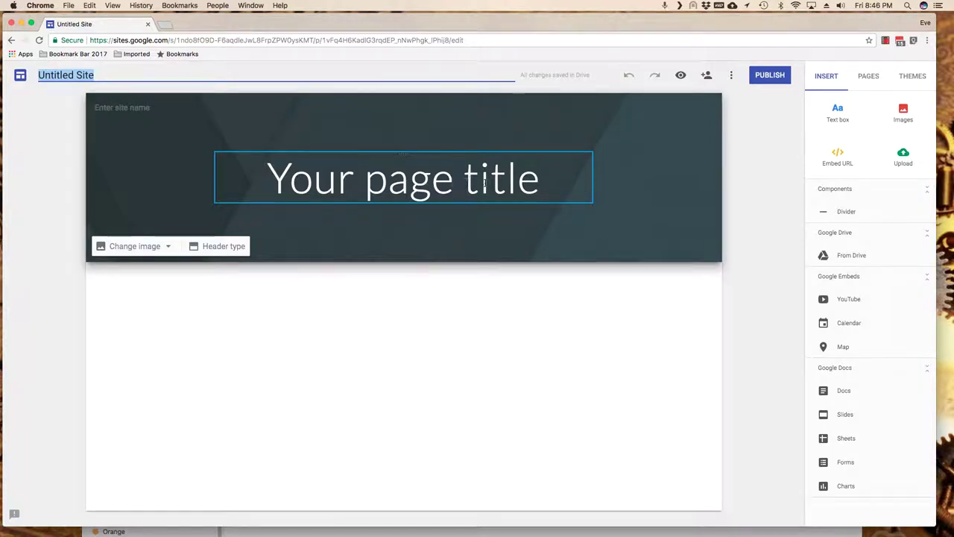
click(102, 76)
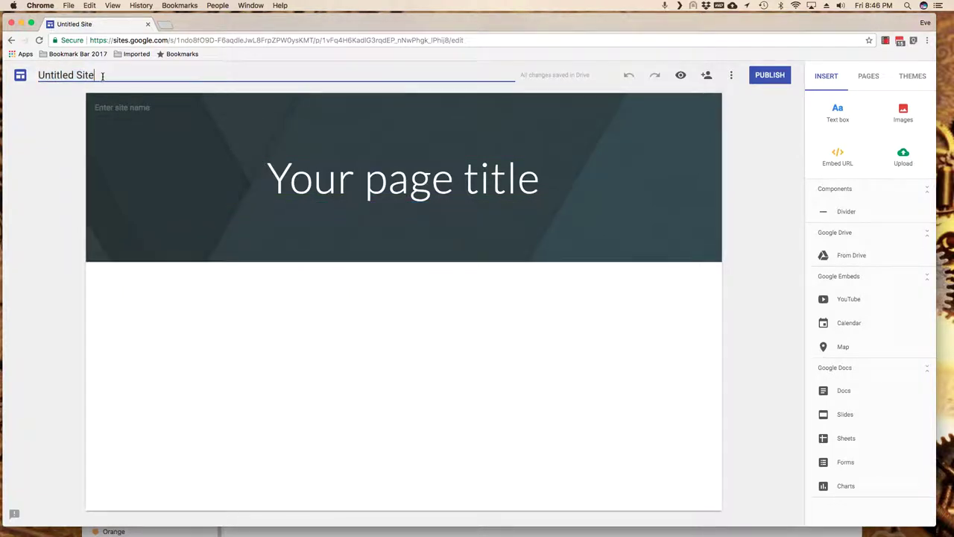
drag(103, 76, 23, 76)
text(Sa)
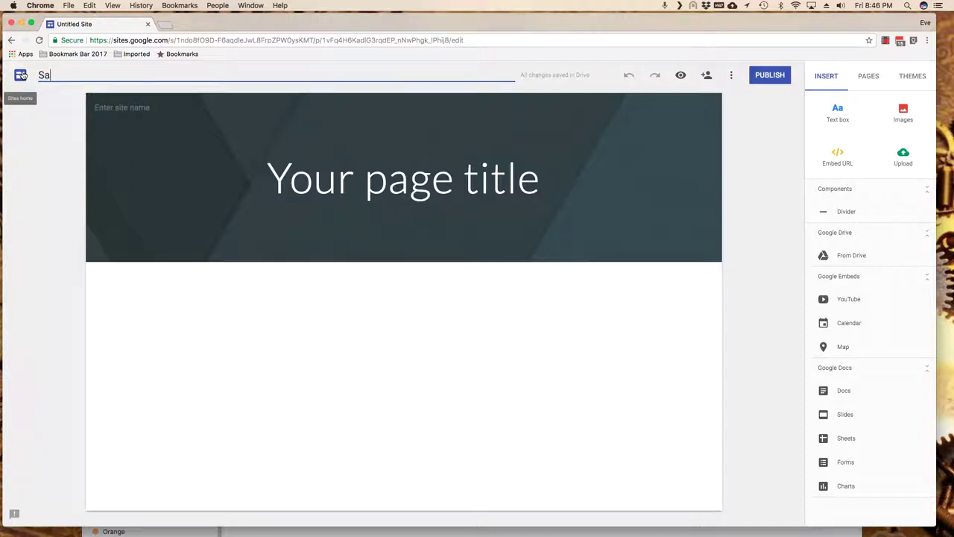
text(mple Site)
key(Return)
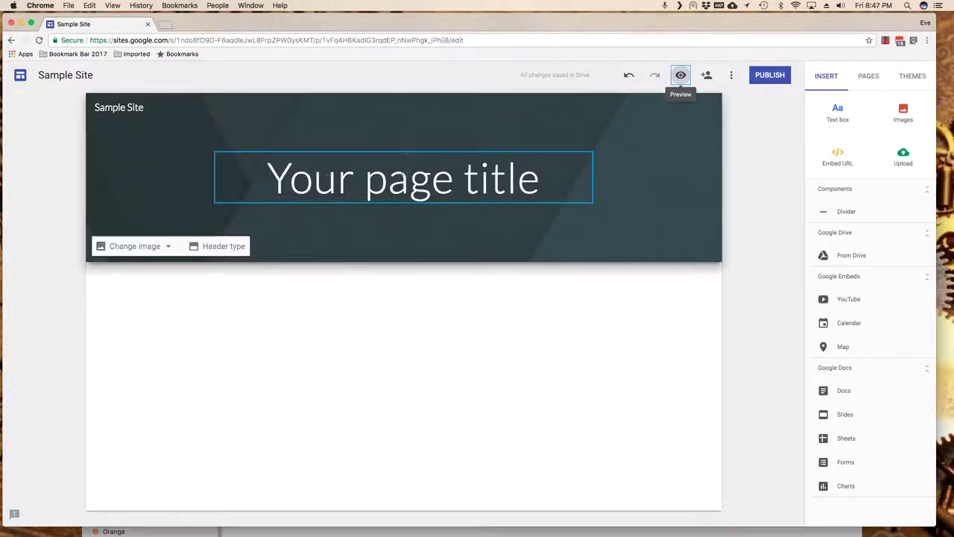
Replace the placeholder page title in the header with Home Page
click(545, 178)
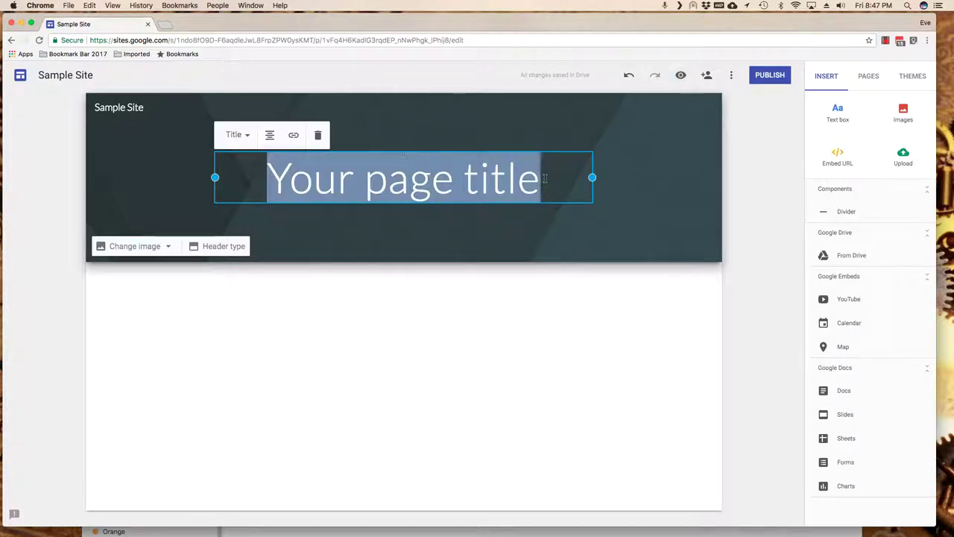
text(Home Page)
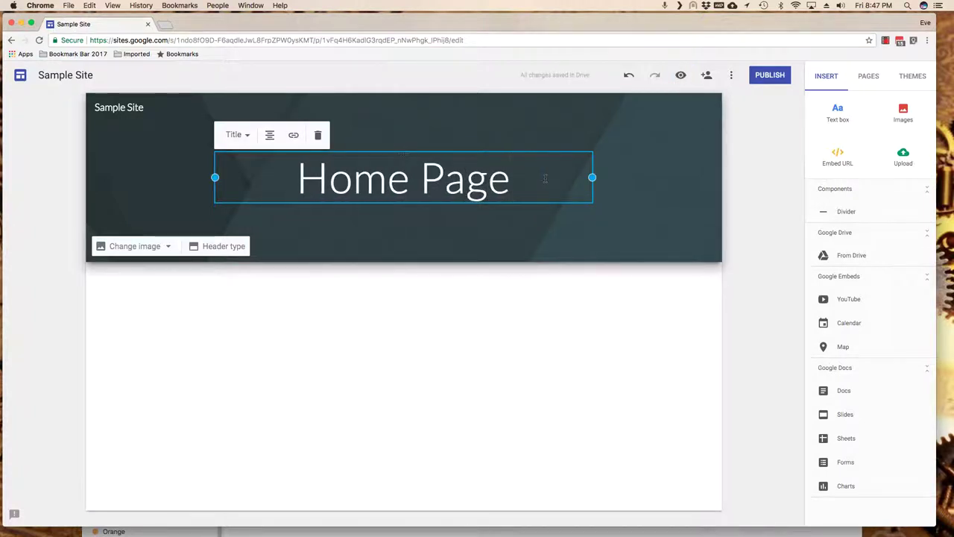
click(445, 319)
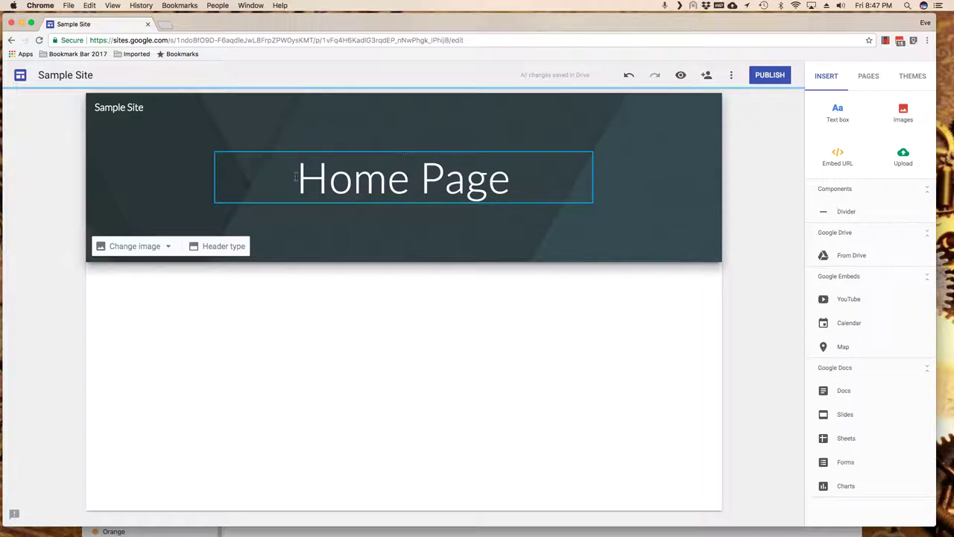
drag(295, 177, 511, 179)
click(446, 329)
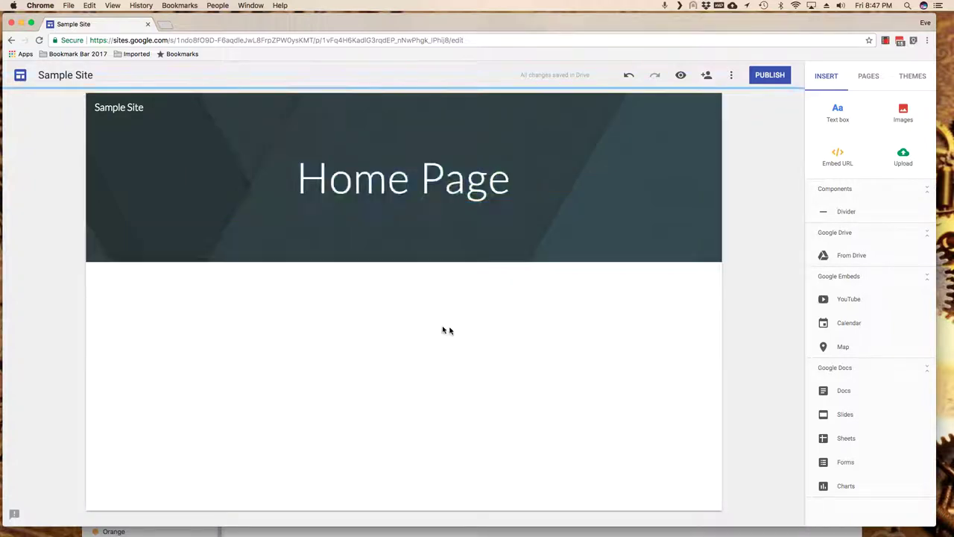
Publish the site to the web under the address samplesite-mset
click(775, 76)
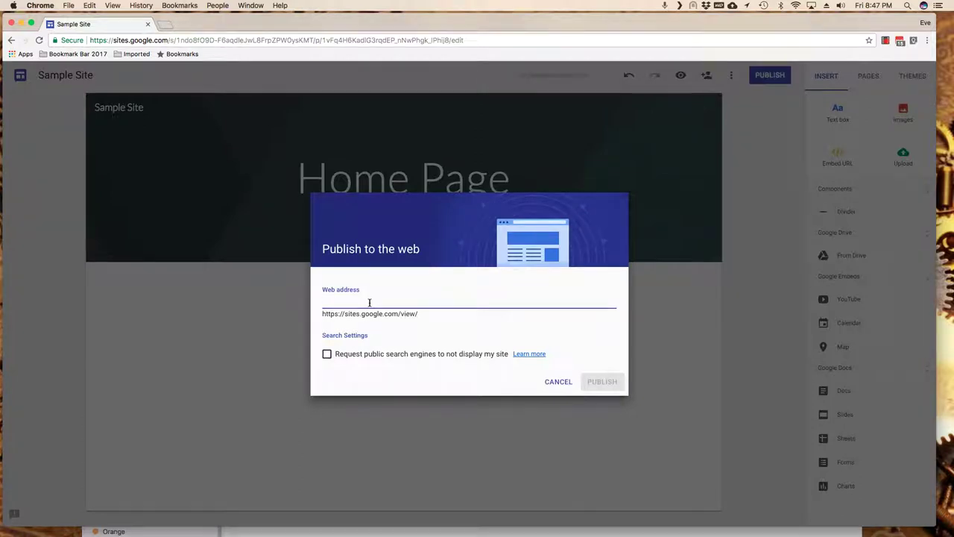
text(sample)
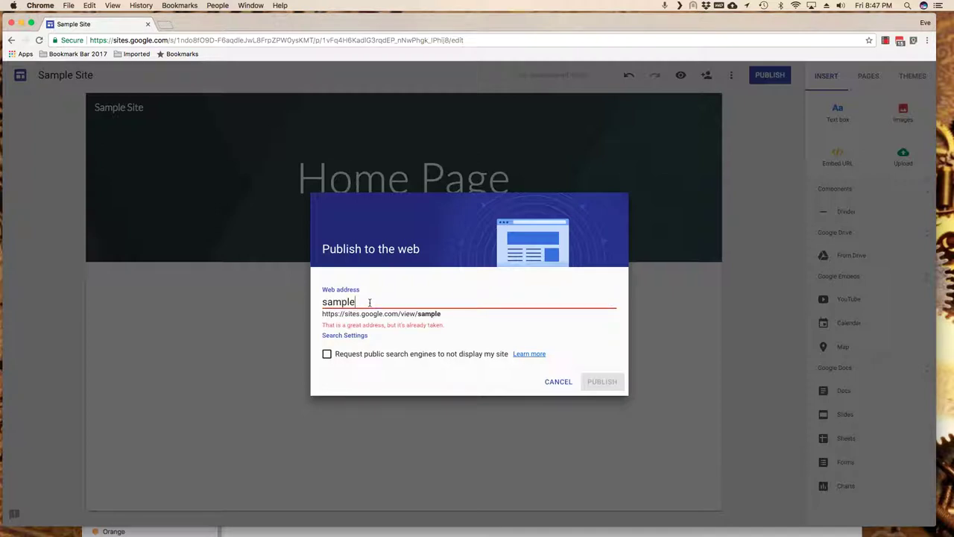
text(site)
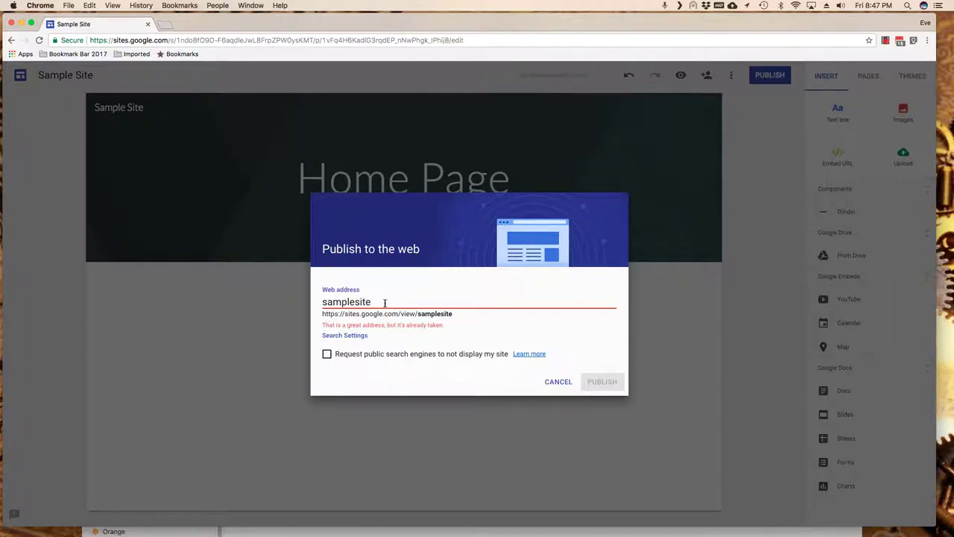
text(-mset)
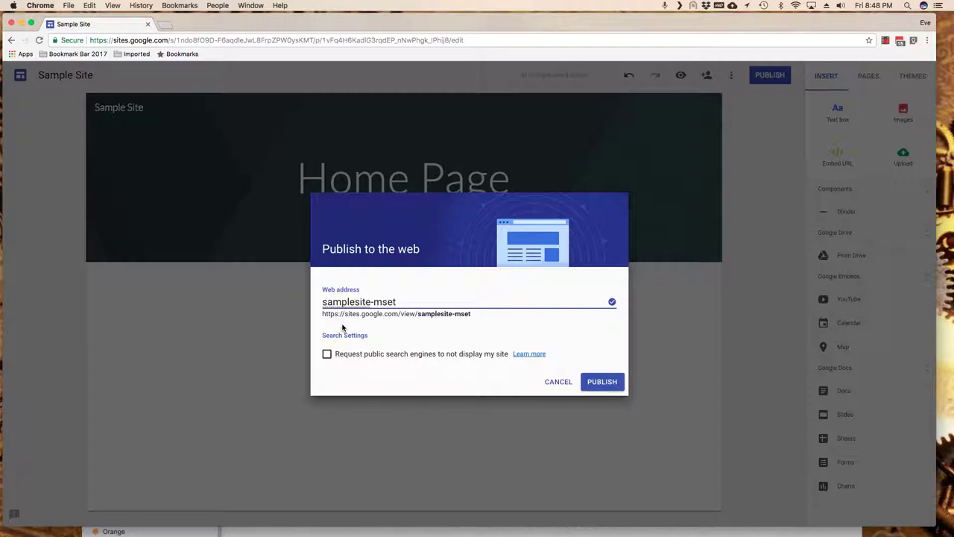
click(603, 383)
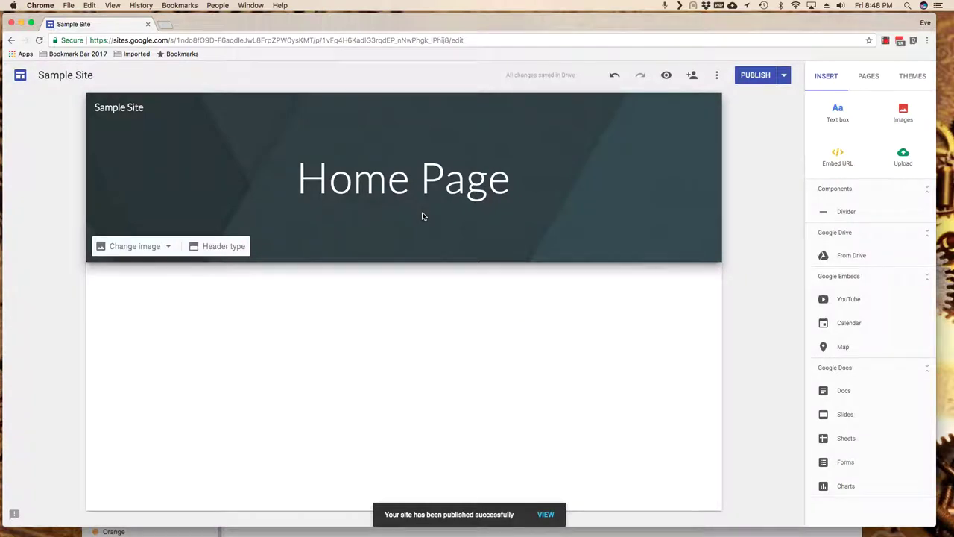
View the published site to compare its web address with the editor's, and close it to return to editing
click(472, 44)
click(451, 40)
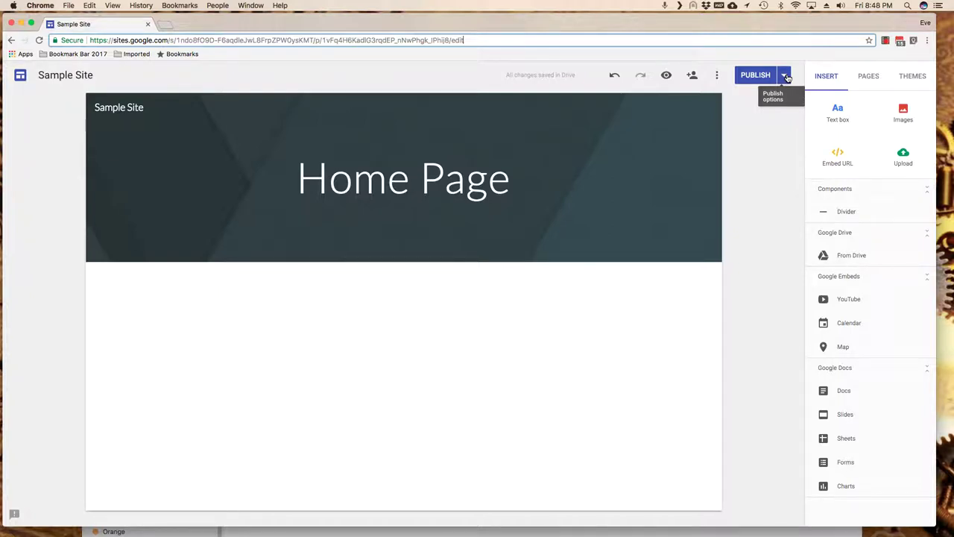
click(785, 76)
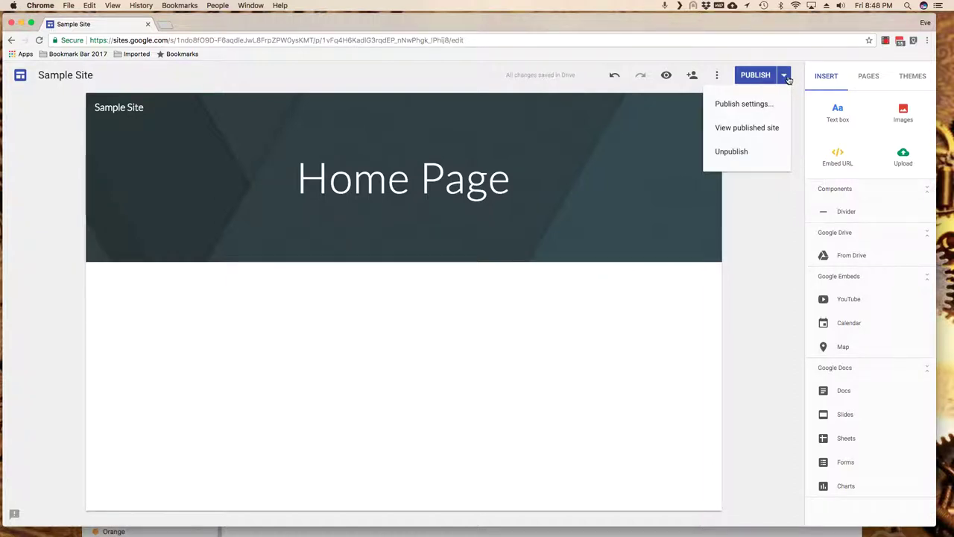
click(786, 75)
click(786, 75)
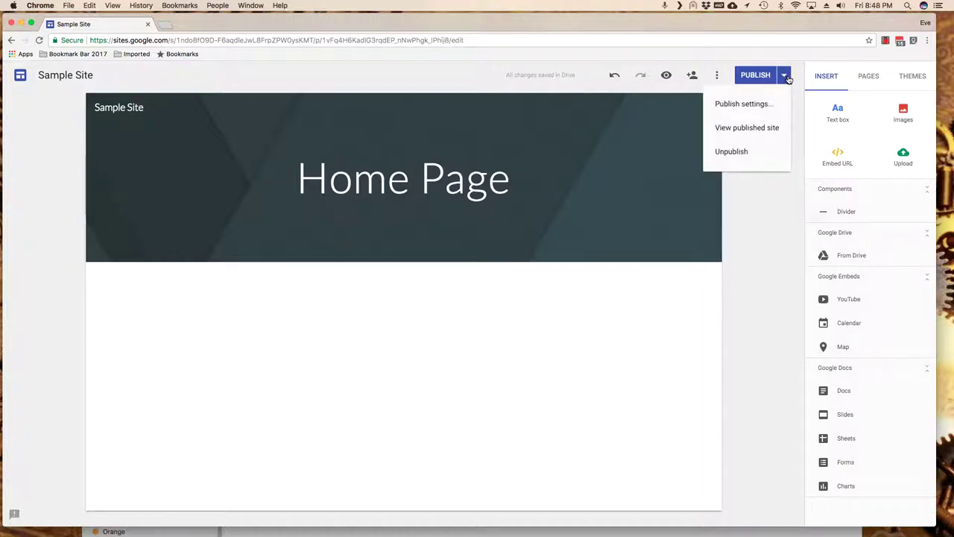
click(753, 130)
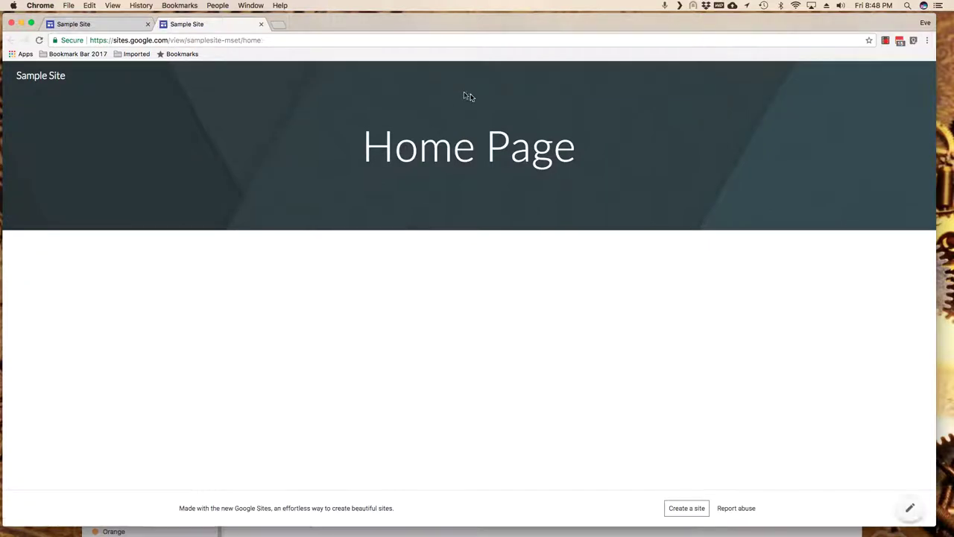
click(288, 40)
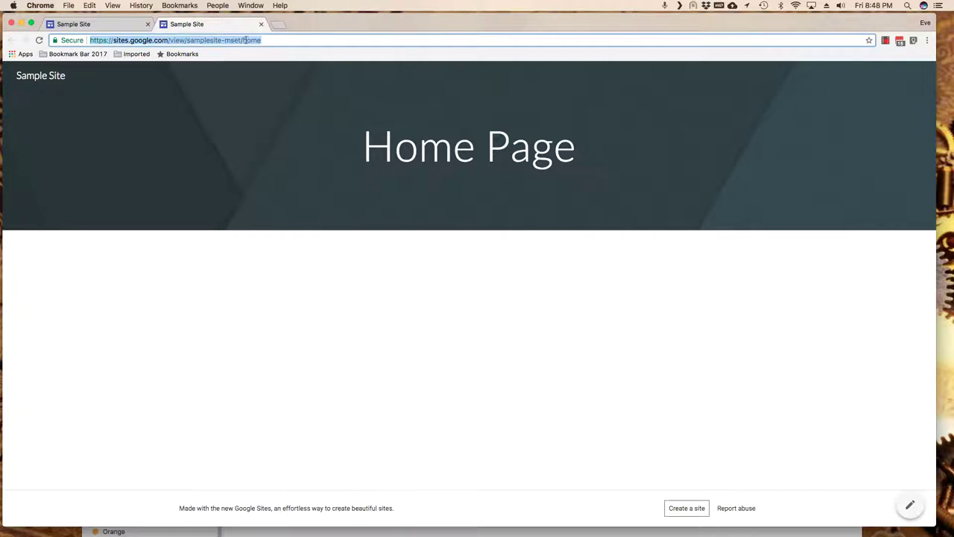
click(96, 25)
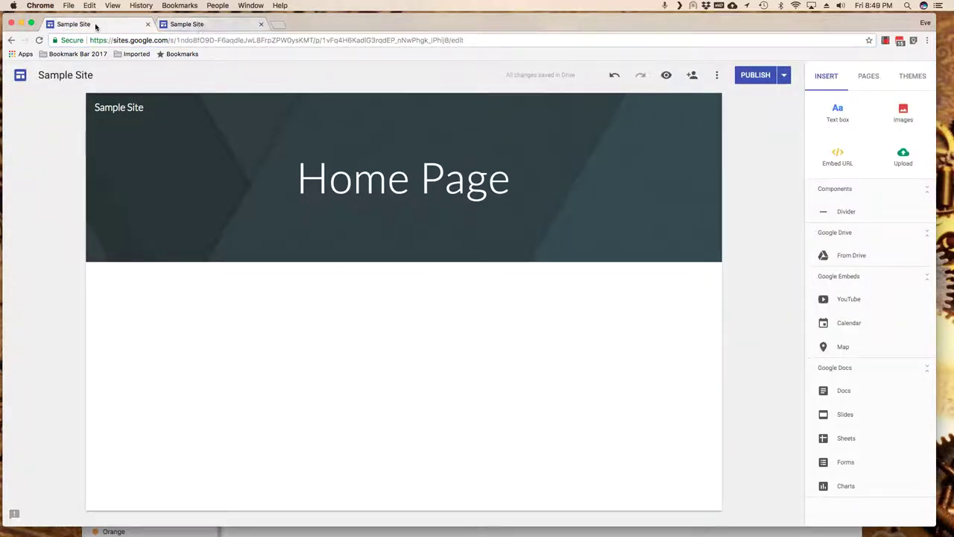
click(261, 25)
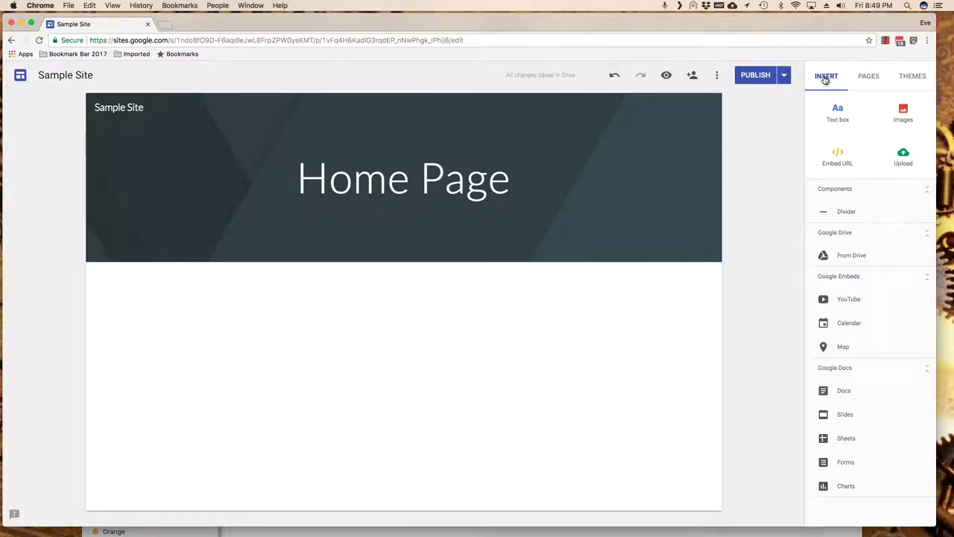
Show the site's list of pages and publish the site again
click(869, 77)
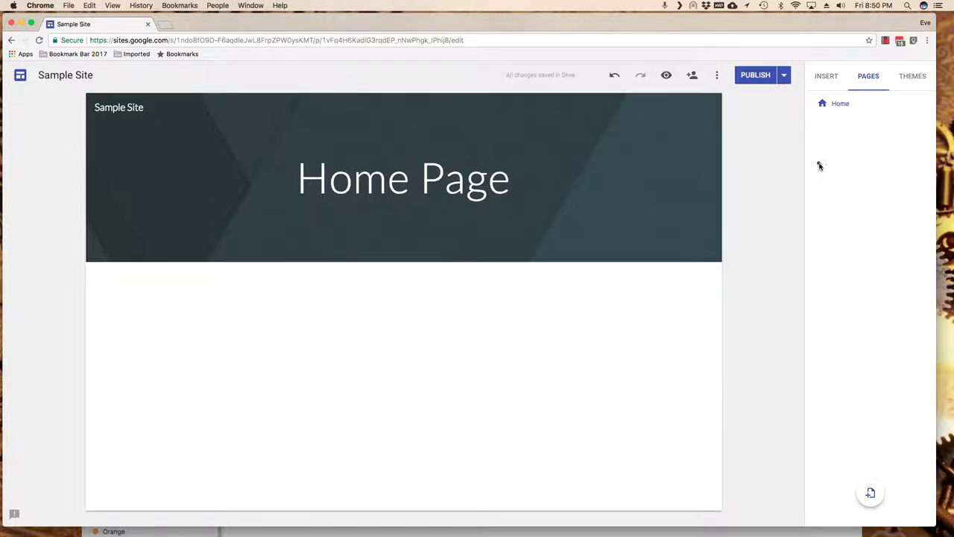
click(753, 77)
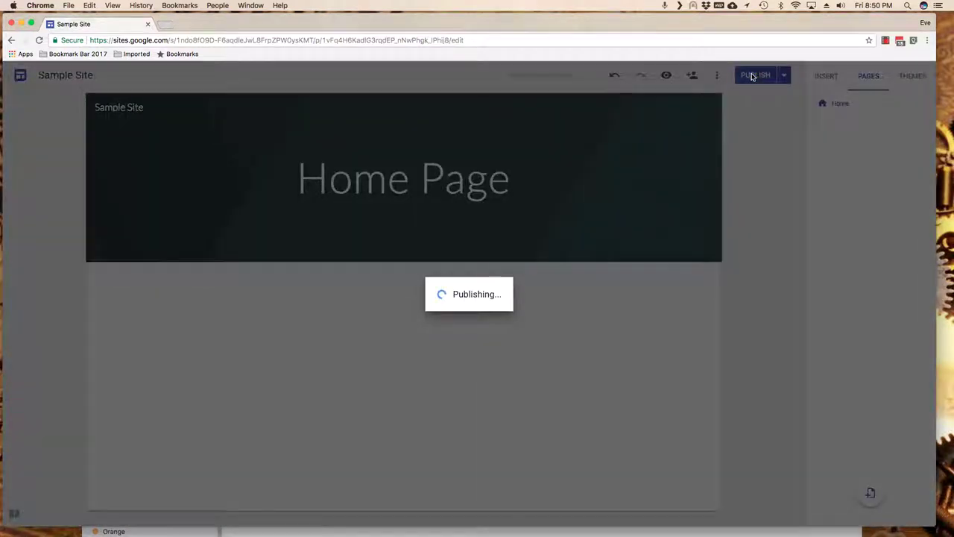